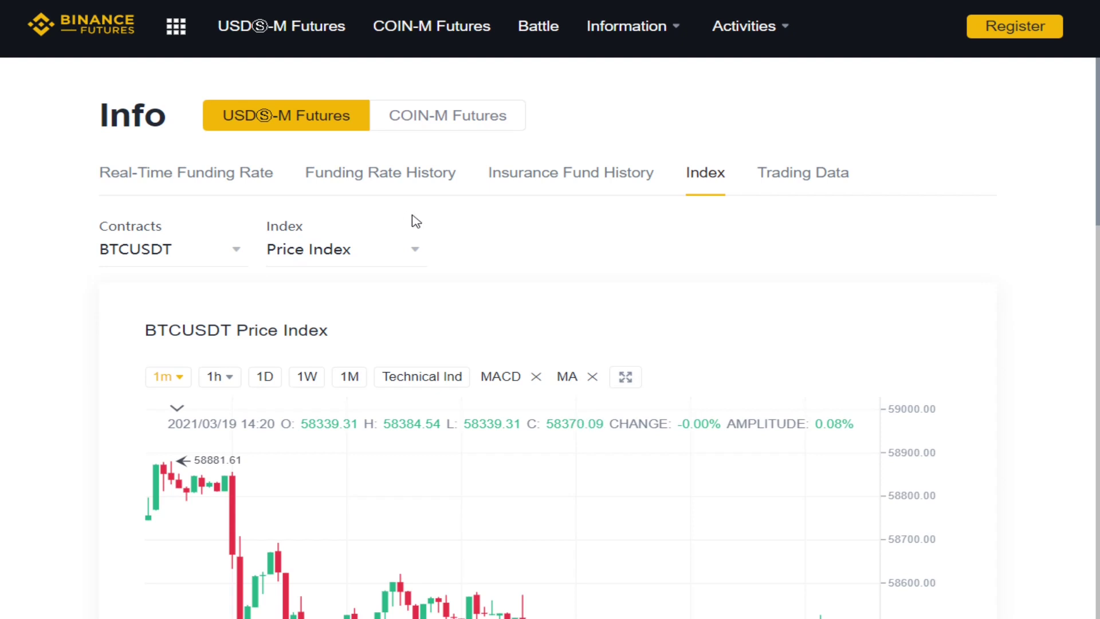
Step: Open the funding rate history and choose the ETHUSDT Perpetual contract
{"action": "left_click", "coordinate": [378, 175]}
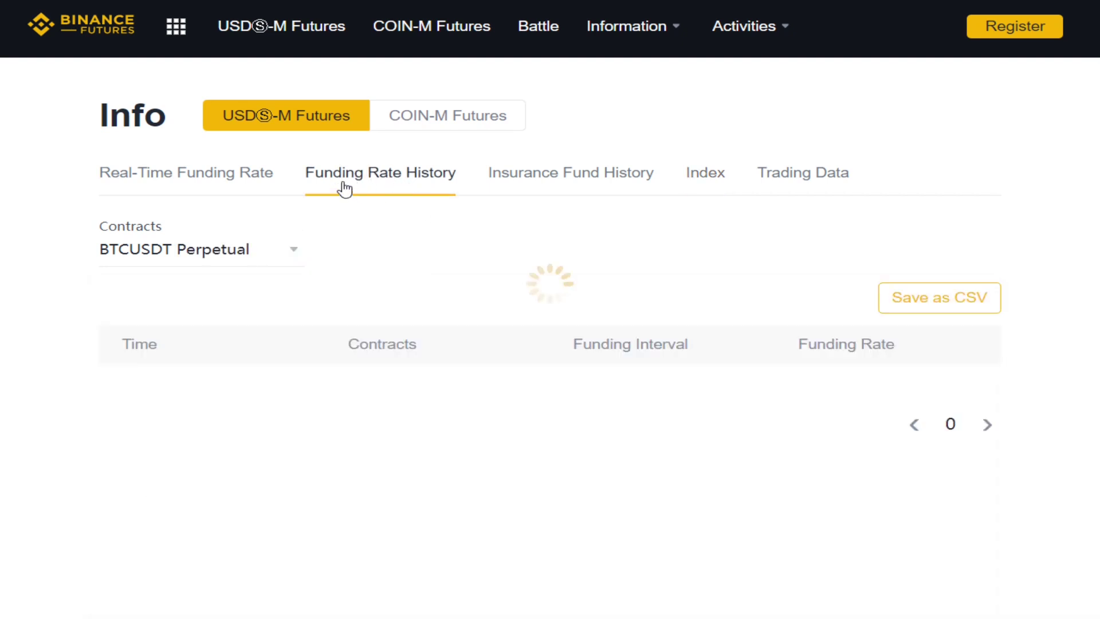
{"action": "left_click", "coordinate": [265, 252]}
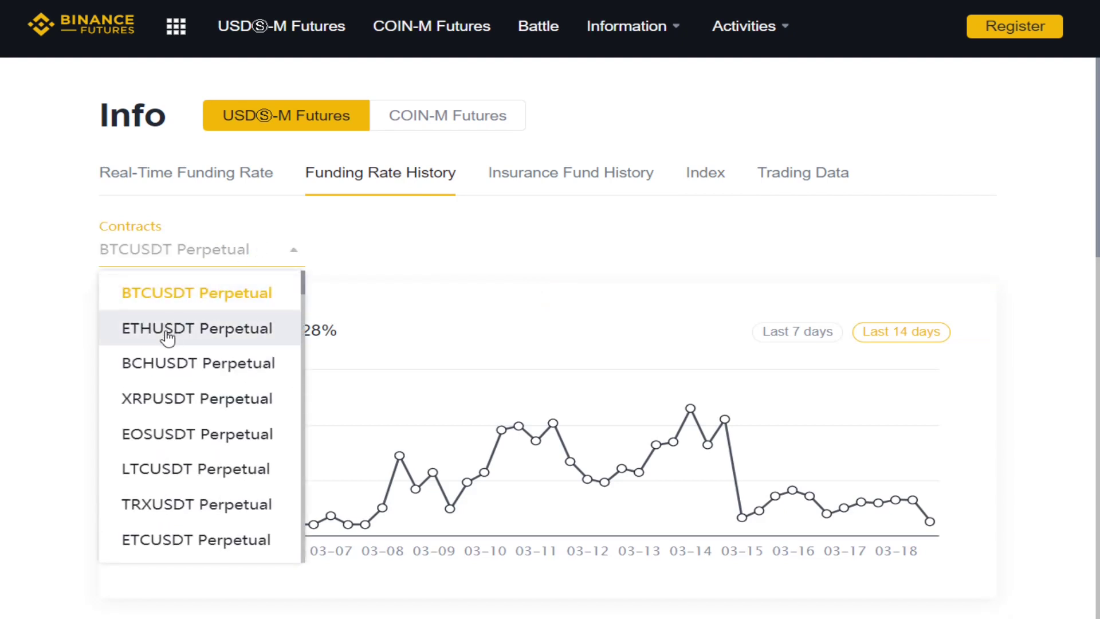
{"action": "left_click", "coordinate": [174, 338]}
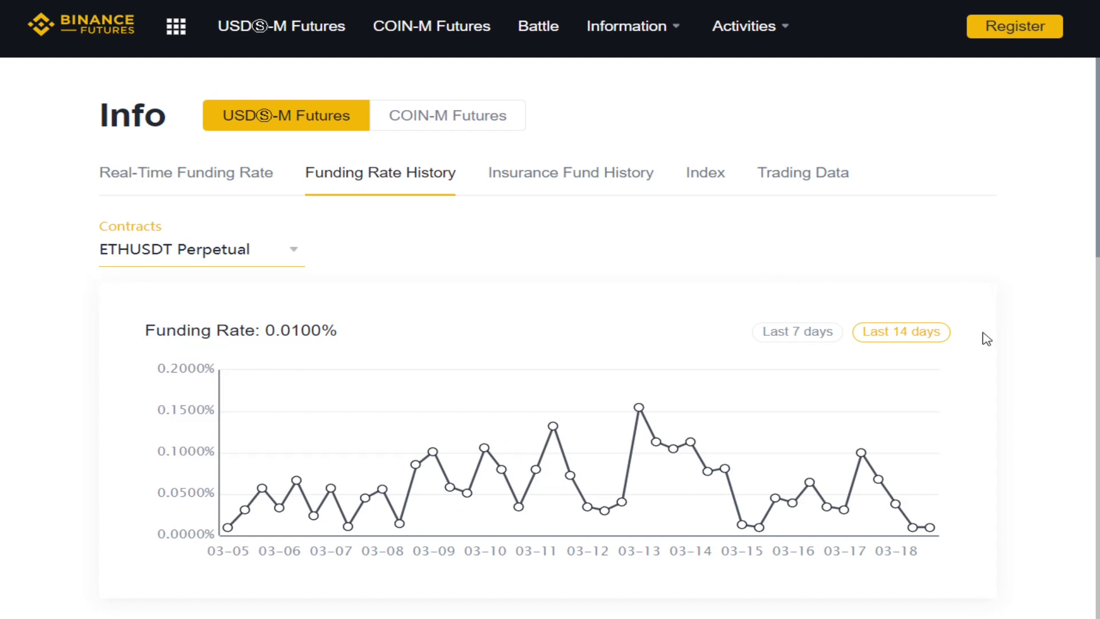
Step: Look through the ETHUSDT Perpetual funding rate chart and the table of 8-hour funding rates beneath it
{"action": "scroll", "coordinate": [999, 347], "scroll_direction": "down", "scroll_amount": 8}
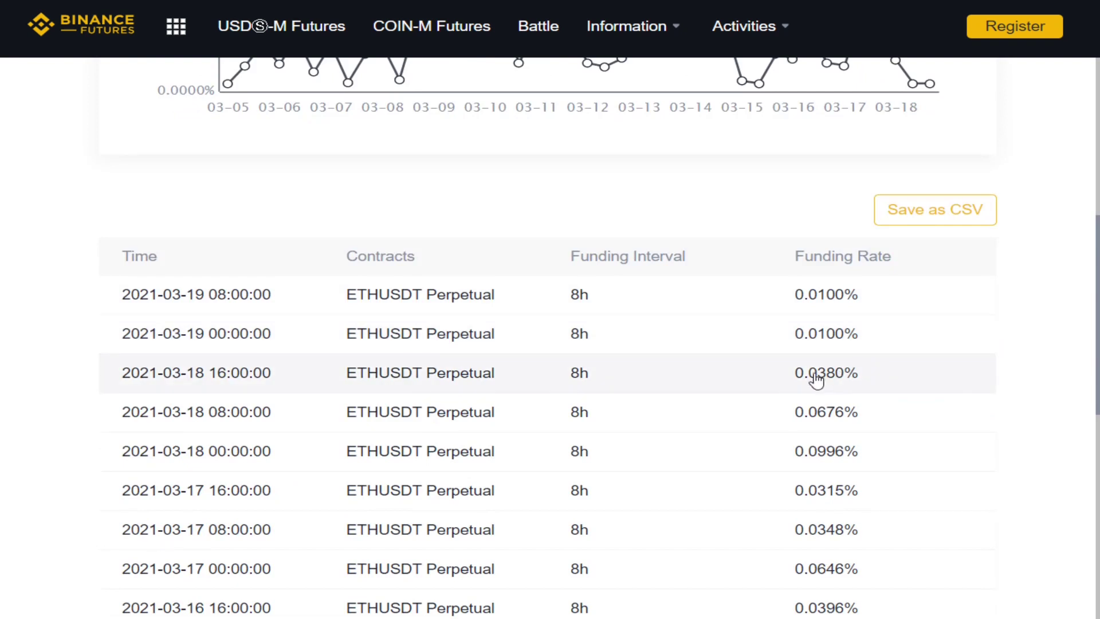
{"action": "scroll", "coordinate": [819, 367], "scroll_direction": "down", "scroll_amount": 3}
{"action": "scroll", "coordinate": [771, 217], "scroll_direction": "down", "scroll_amount": 7}
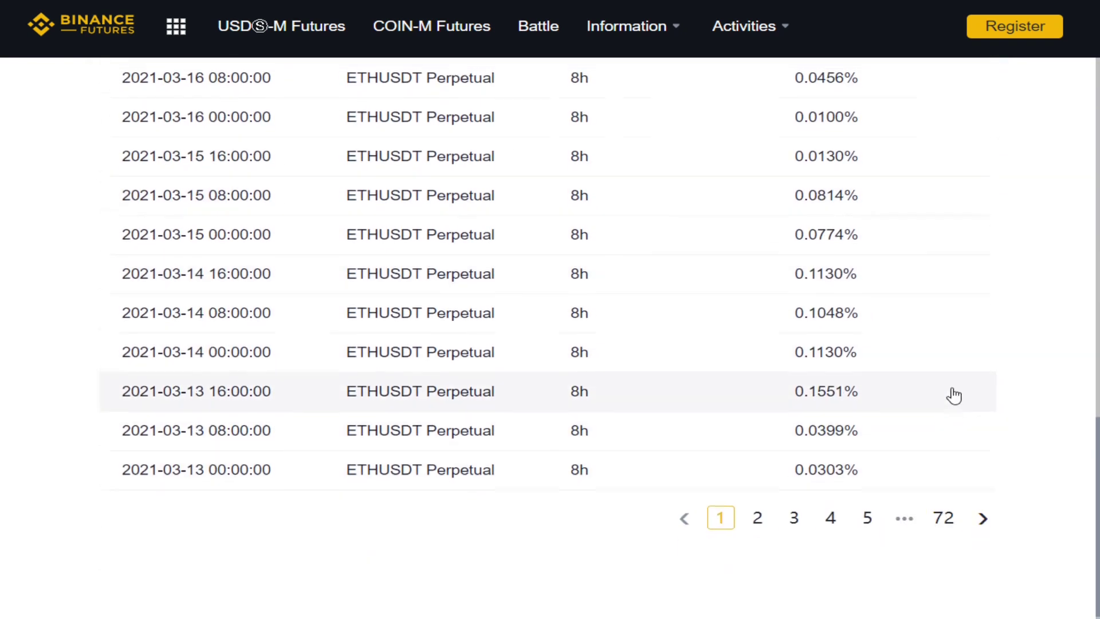
{"action": "scroll", "coordinate": [953, 393], "scroll_direction": "up", "scroll_amount": 9}
{"action": "scroll", "coordinate": [983, 402], "scroll_direction": "up", "scroll_amount": 3}
{"action": "scroll", "coordinate": [945, 355], "scroll_direction": "down", "scroll_amount": 1}
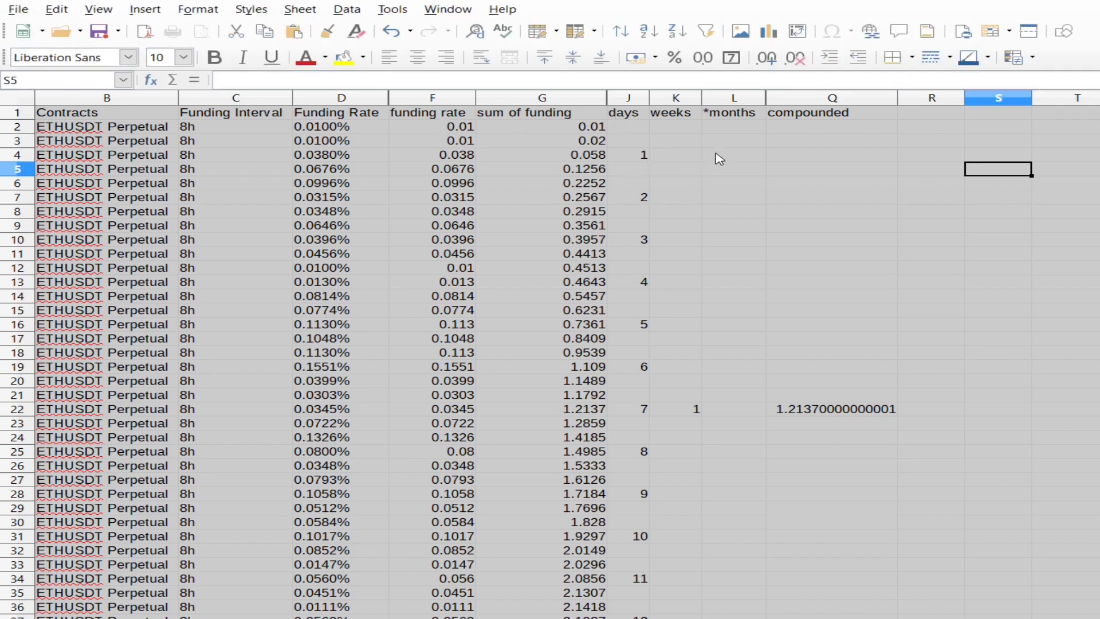
Step: Follow the spreadsheet's sum of funding column to the three-month mark at day 92 and select cell G277
{"action": "left_click", "coordinate": [541, 98]}
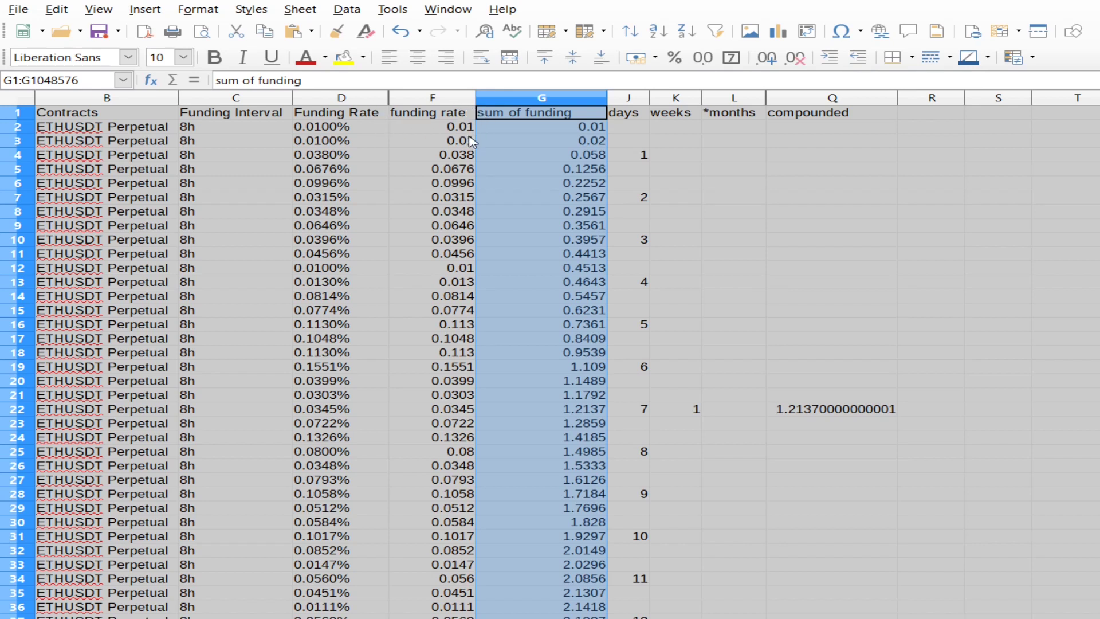
{"action": "scroll", "coordinate": [538, 166], "scroll_direction": "down", "scroll_amount": 15}
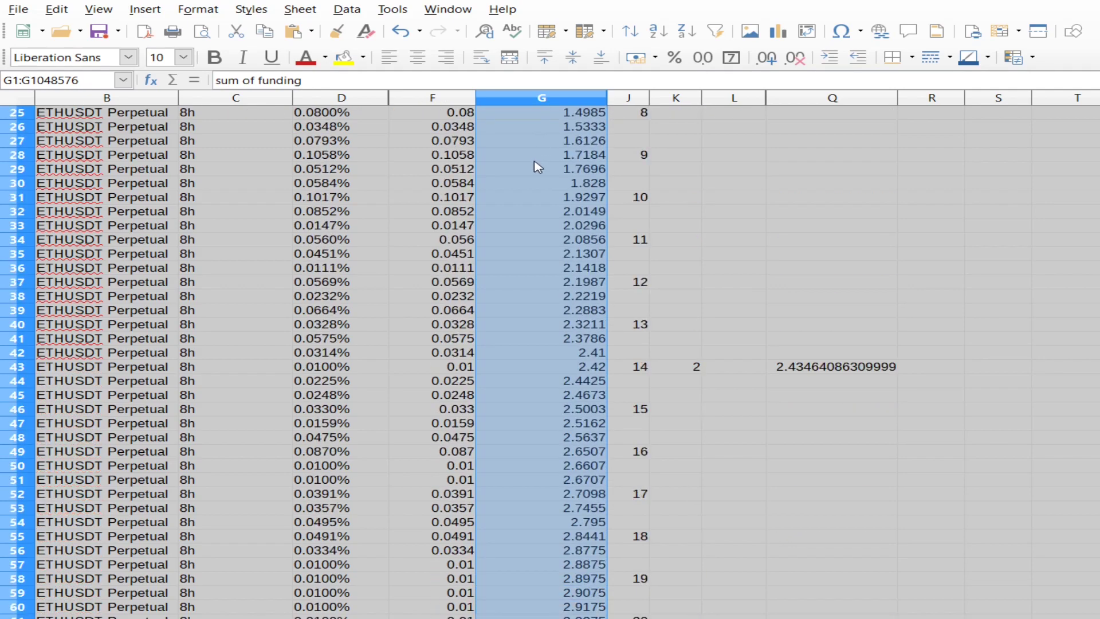
{"action": "scroll", "coordinate": [536, 200], "scroll_direction": "down", "scroll_amount": 20}
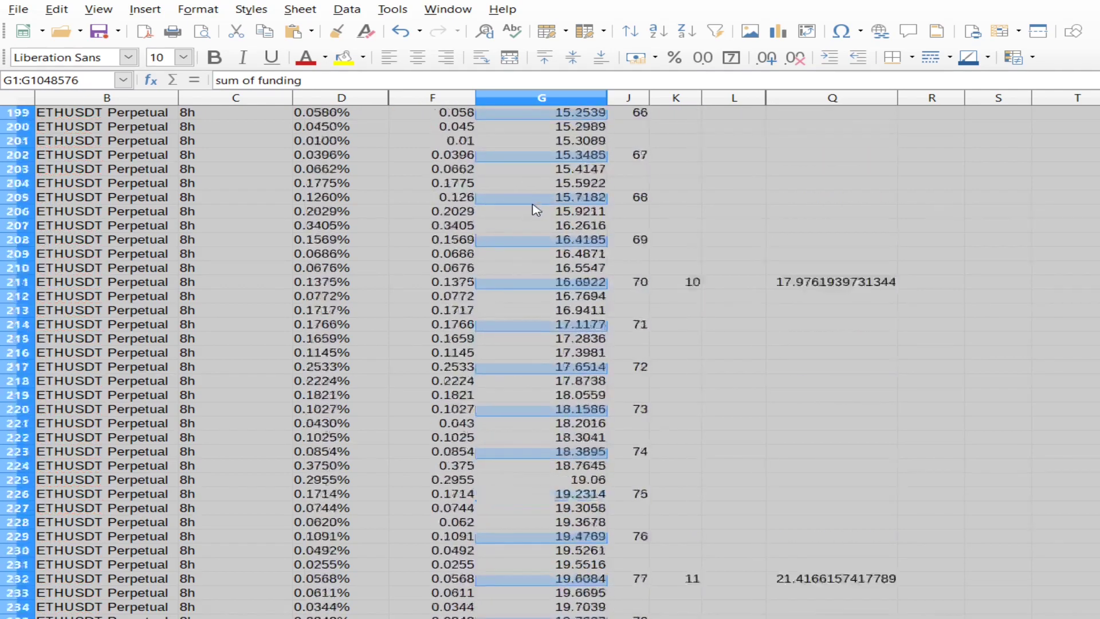
{"action": "scroll", "coordinate": [536, 214], "scroll_direction": "down", "scroll_amount": 6}
{"action": "scroll", "coordinate": [536, 214], "scroll_direction": "up", "scroll_amount": 1}
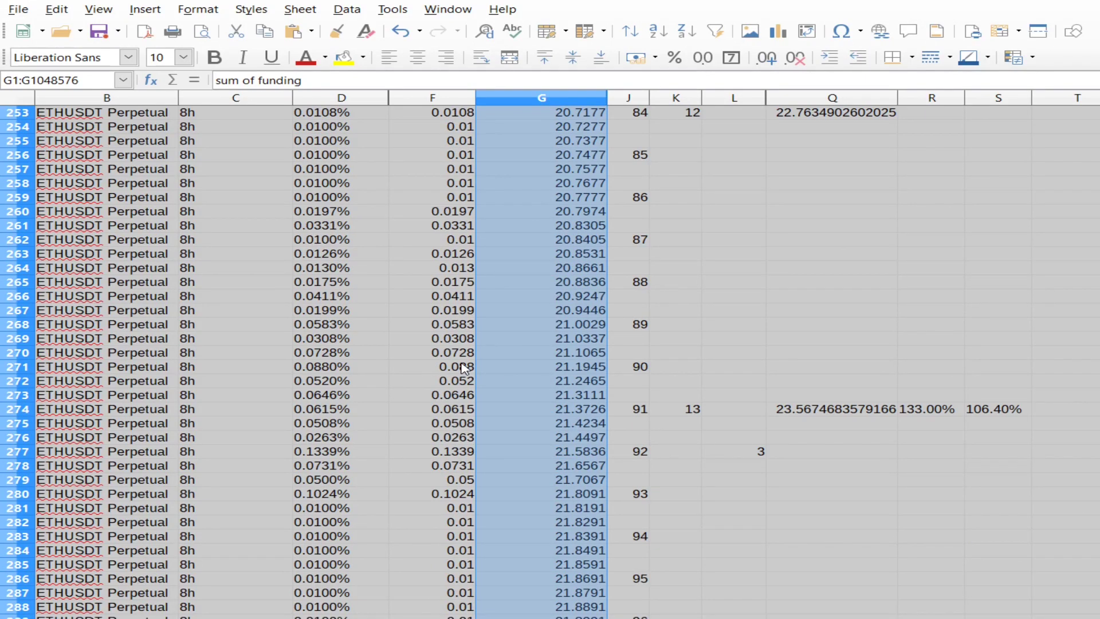
{"action": "scroll", "coordinate": [465, 369], "scroll_direction": "down", "scroll_amount": 1}
{"action": "left_click", "coordinate": [542, 409]}
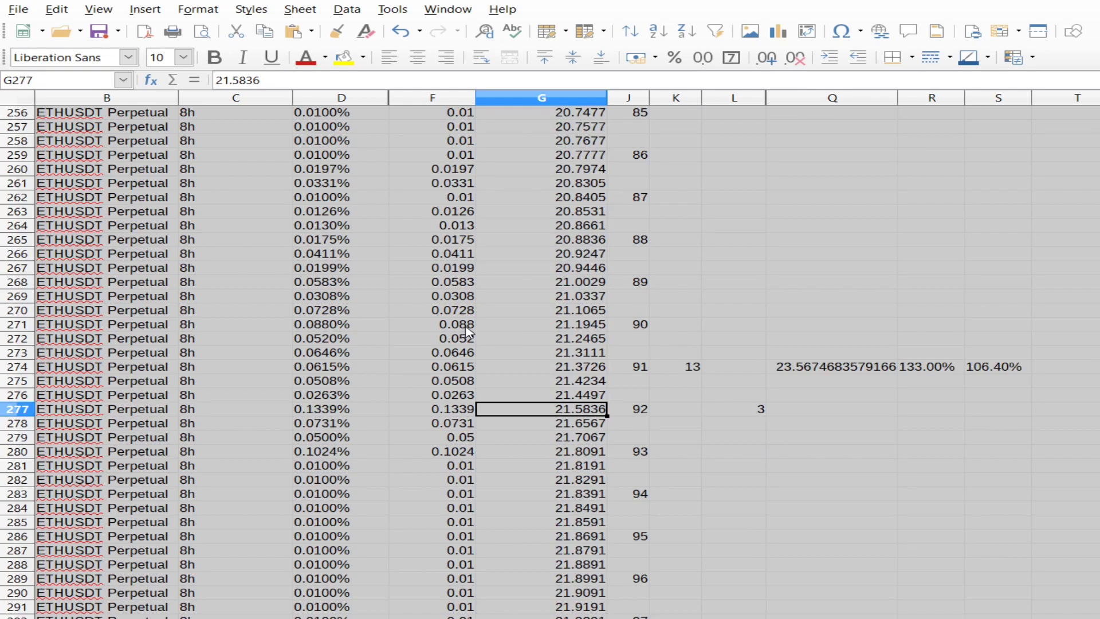
Step: Follow the sum of funding column to the one-year mark and check cell G1096 at day 365
{"action": "scroll", "coordinate": [634, 355], "scroll_direction": "down", "scroll_amount": 20}
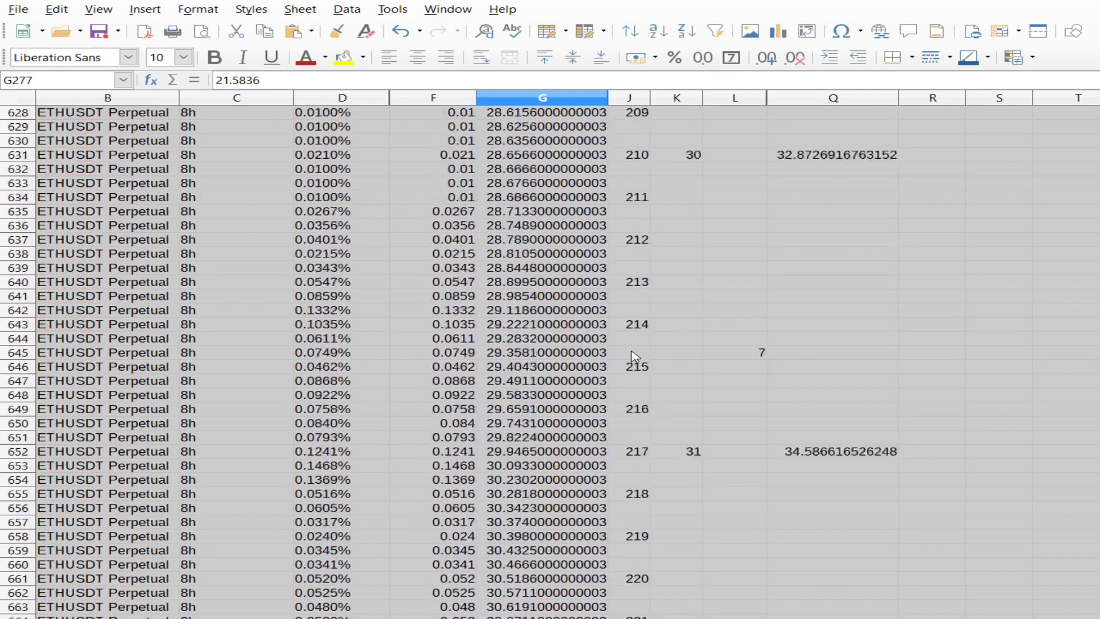
{"action": "scroll", "coordinate": [633, 355], "scroll_direction": "down", "scroll_amount": 20}
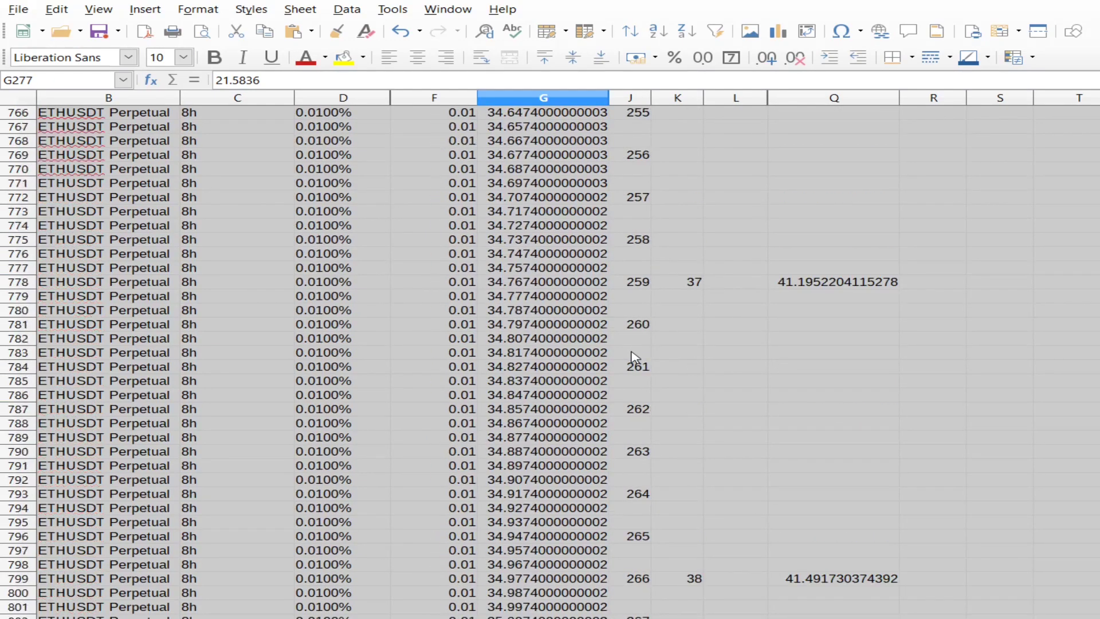
{"action": "scroll", "coordinate": [633, 355], "scroll_direction": "down", "scroll_amount": 20}
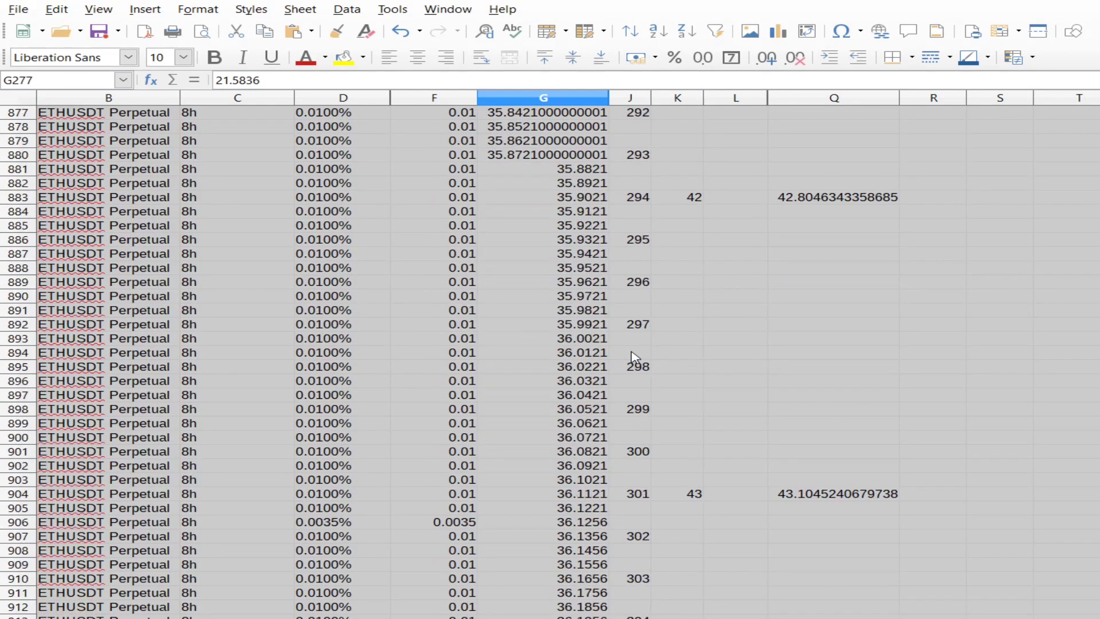
{"action": "scroll", "coordinate": [633, 357], "scroll_direction": "down", "scroll_amount": 20}
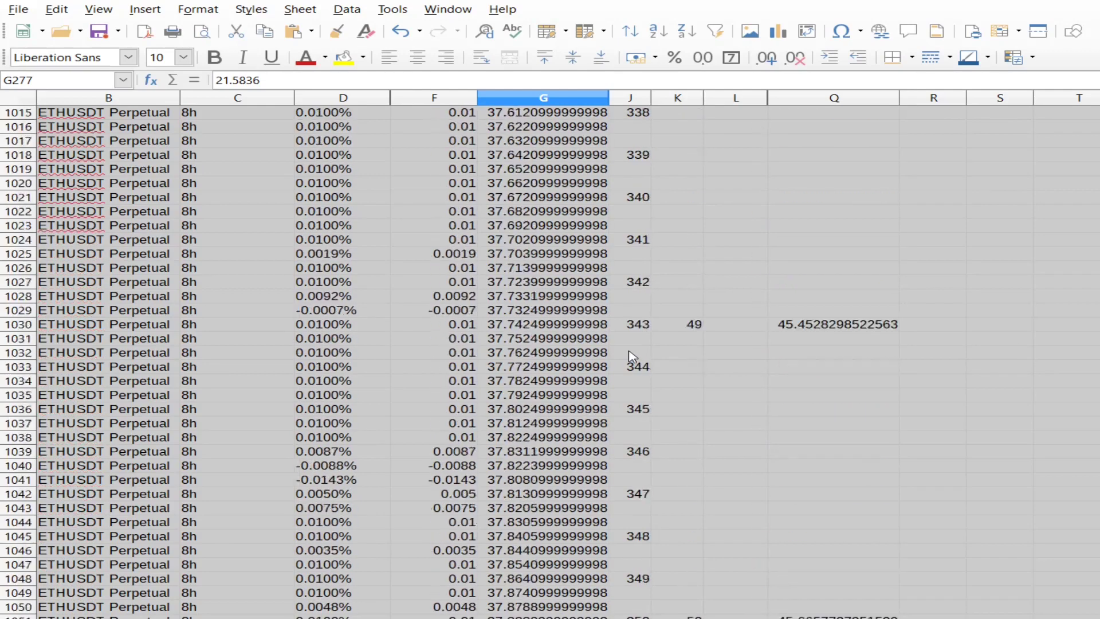
{"action": "scroll", "coordinate": [633, 356], "scroll_direction": "down", "scroll_amount": 20}
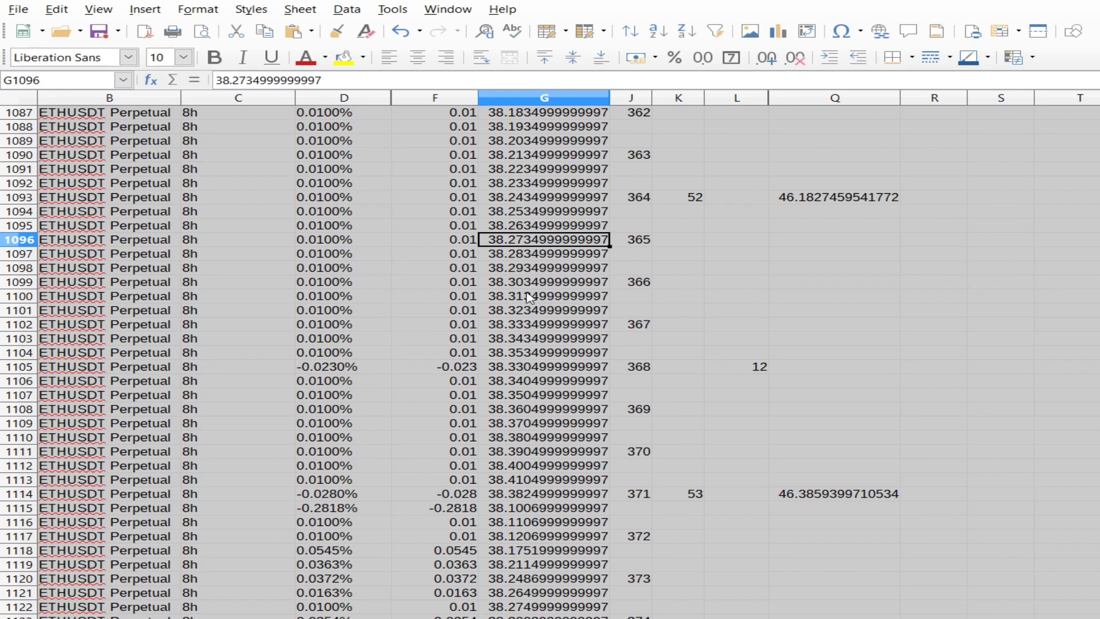
{"action": "scroll", "coordinate": [1099, 332], "scroll_direction": "up", "scroll_amount": 1}
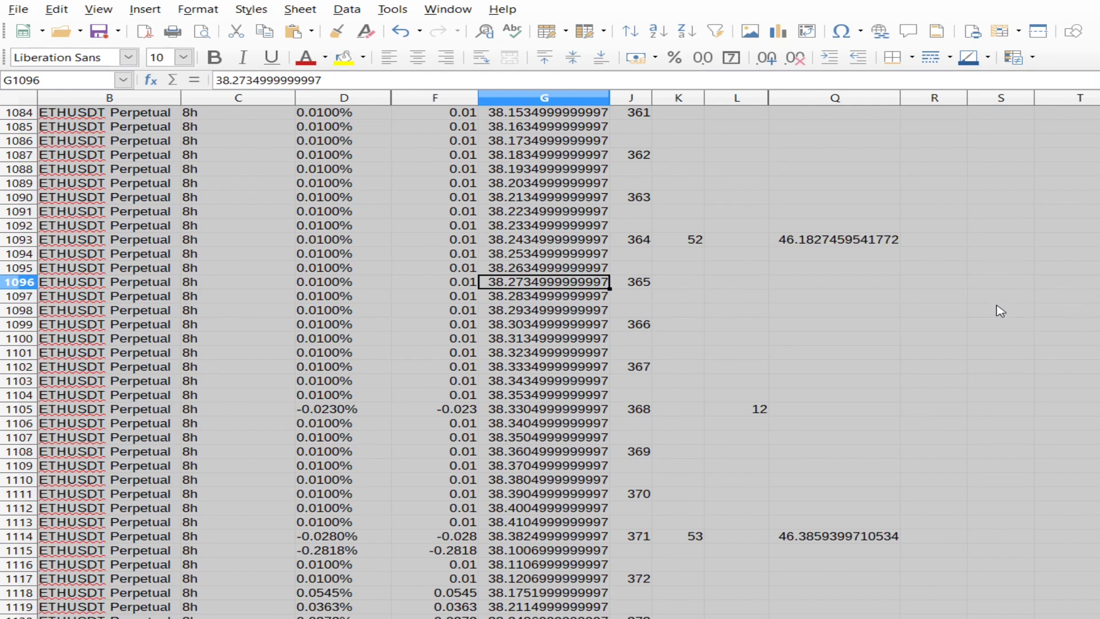
Step: Return to the first row, select the compounded column and follow it to the week 13 entry
{"action": "scroll", "coordinate": [1098, 261], "scroll_direction": "up", "scroll_amount": 20}
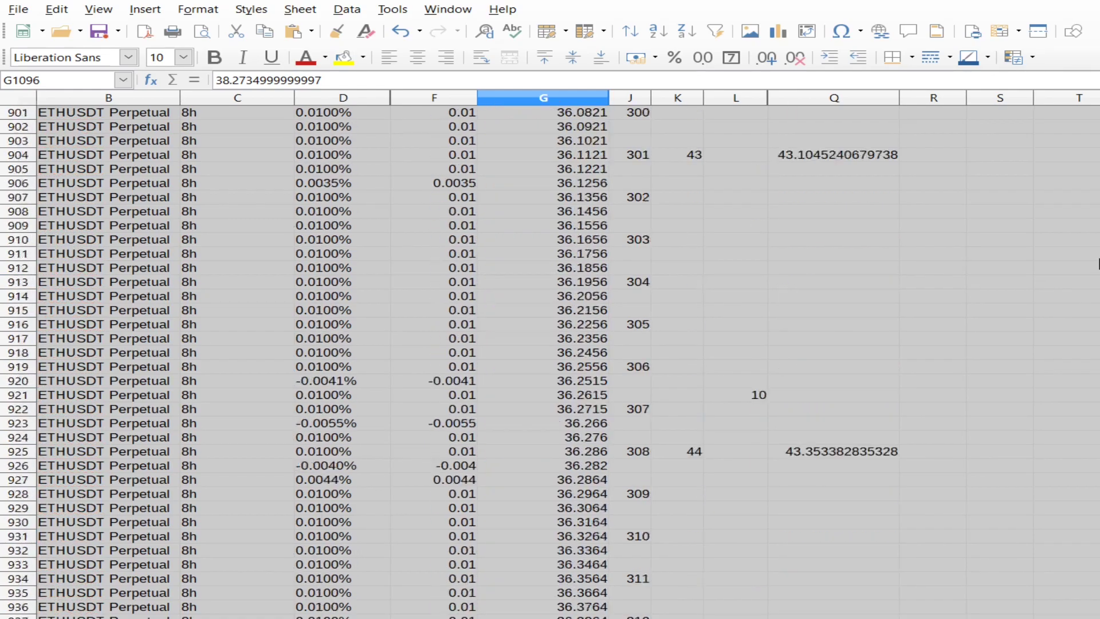
{"action": "scroll", "coordinate": [1098, 264], "scroll_direction": "up", "scroll_amount": 20}
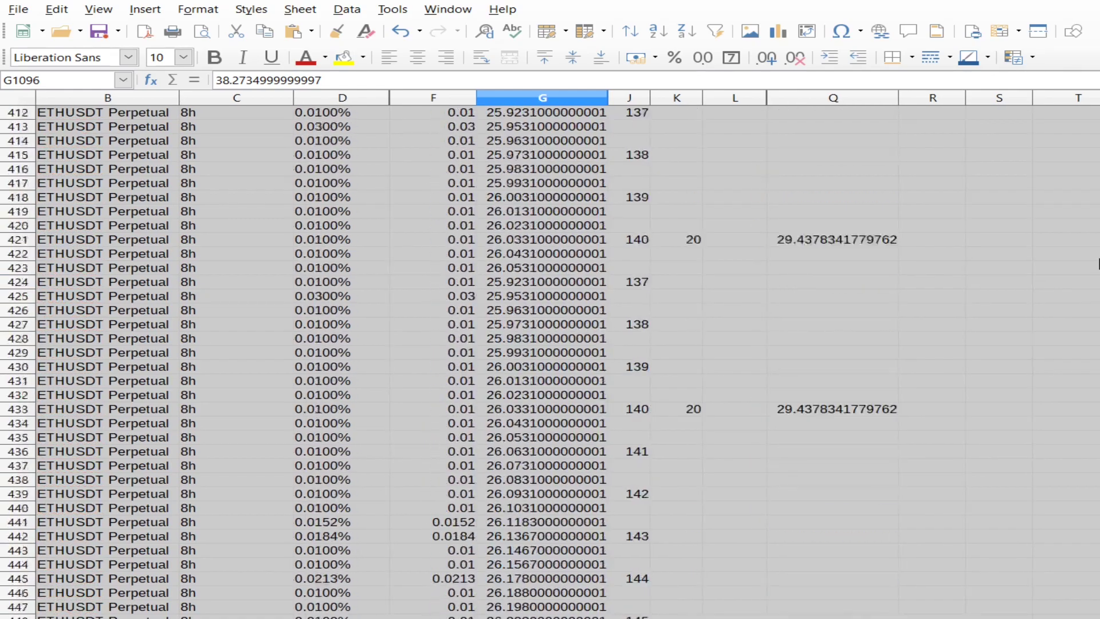
{"action": "scroll", "coordinate": [1098, 263], "scroll_direction": "up", "scroll_amount": 20}
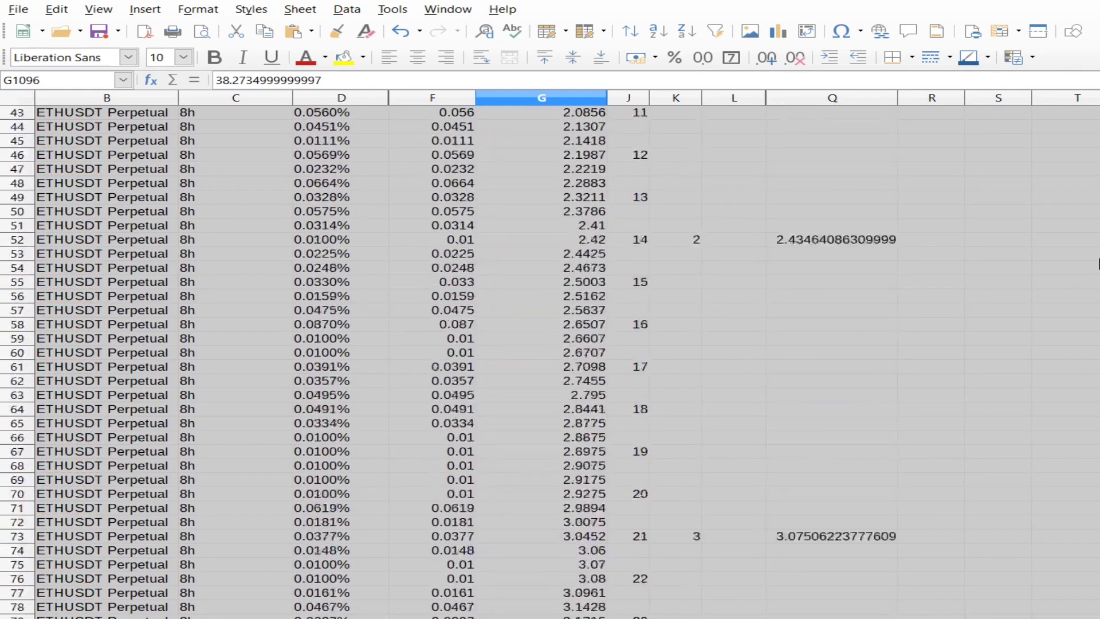
{"action": "scroll", "coordinate": [1098, 263], "scroll_direction": "up", "scroll_amount": 14}
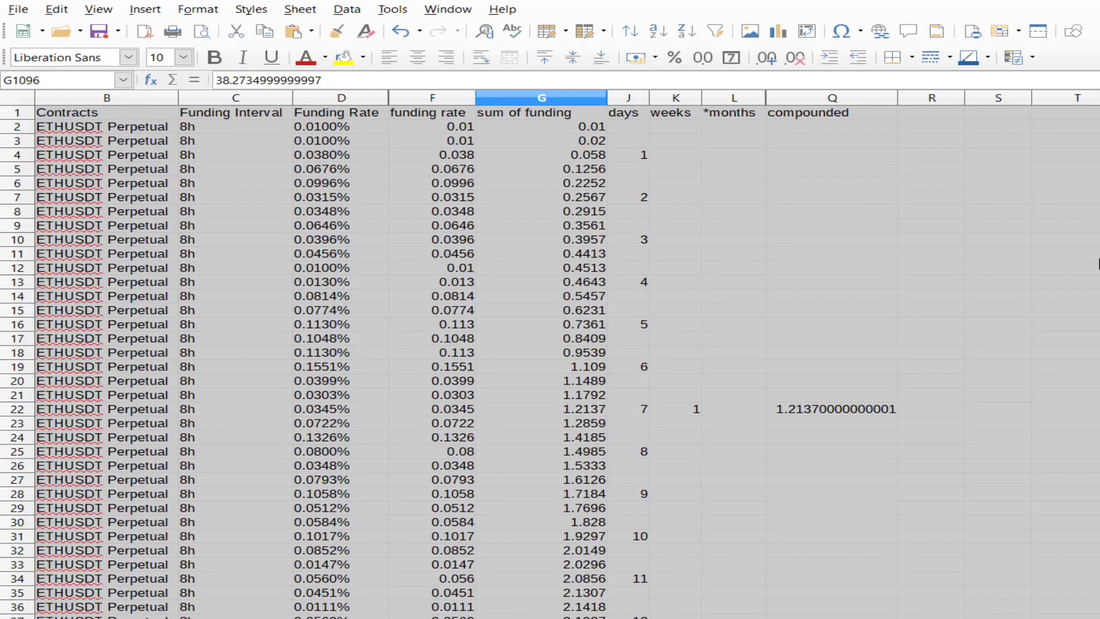
{"action": "left_click", "coordinate": [833, 98]}
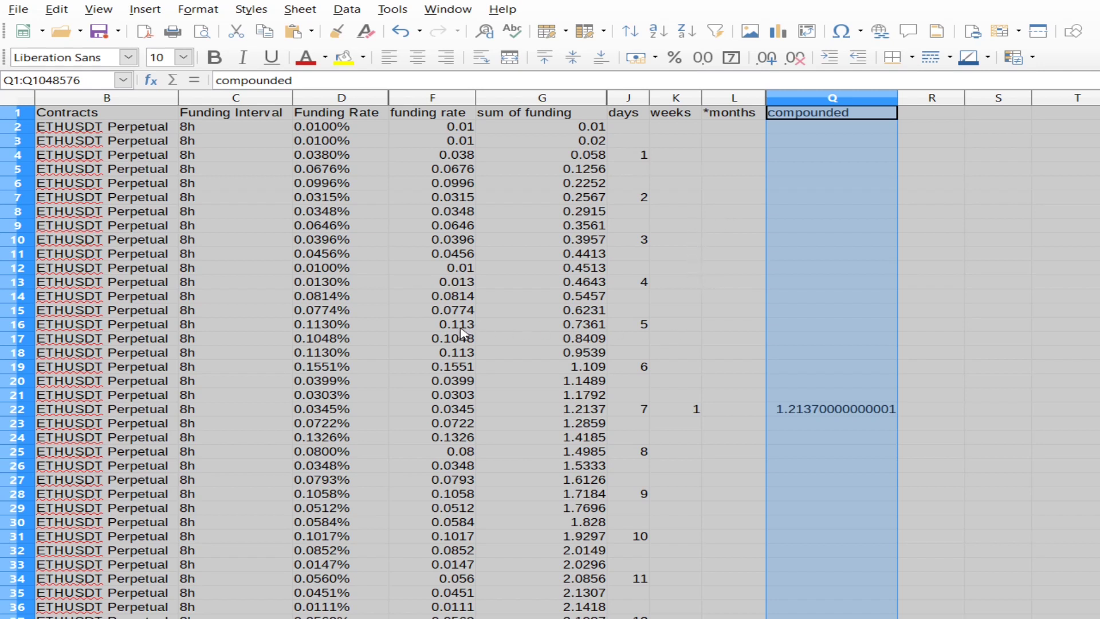
{"action": "scroll", "coordinate": [661, 323], "scroll_direction": "down", "scroll_amount": 8}
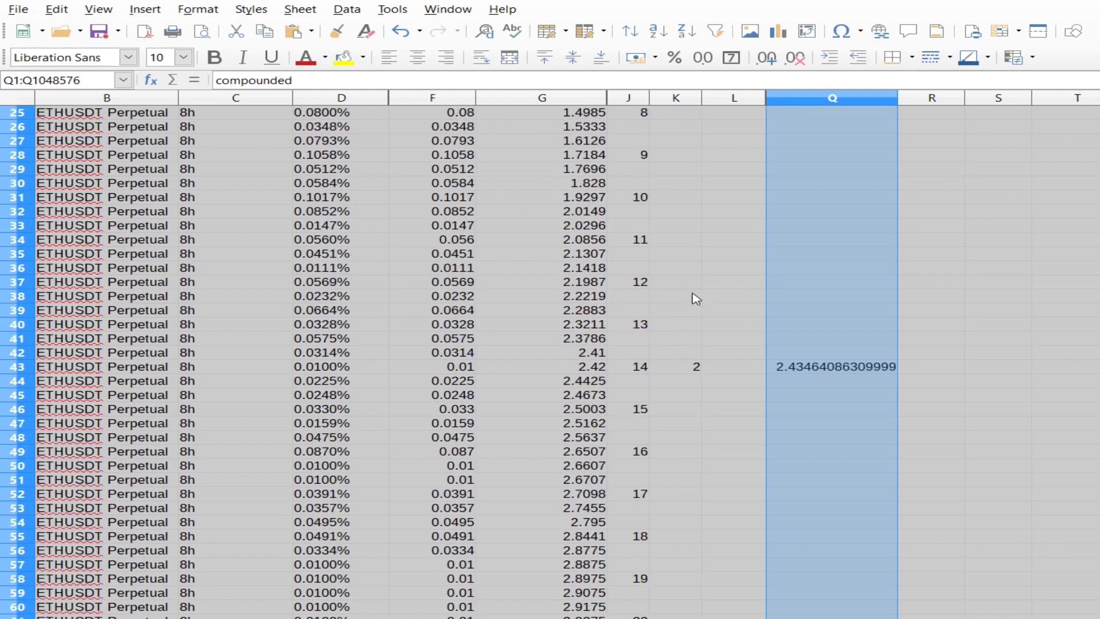
{"action": "scroll", "coordinate": [687, 329], "scroll_direction": "down", "scroll_amount": 20}
{"action": "scroll", "coordinate": [685, 327], "scroll_direction": "down", "scroll_amount": 20}
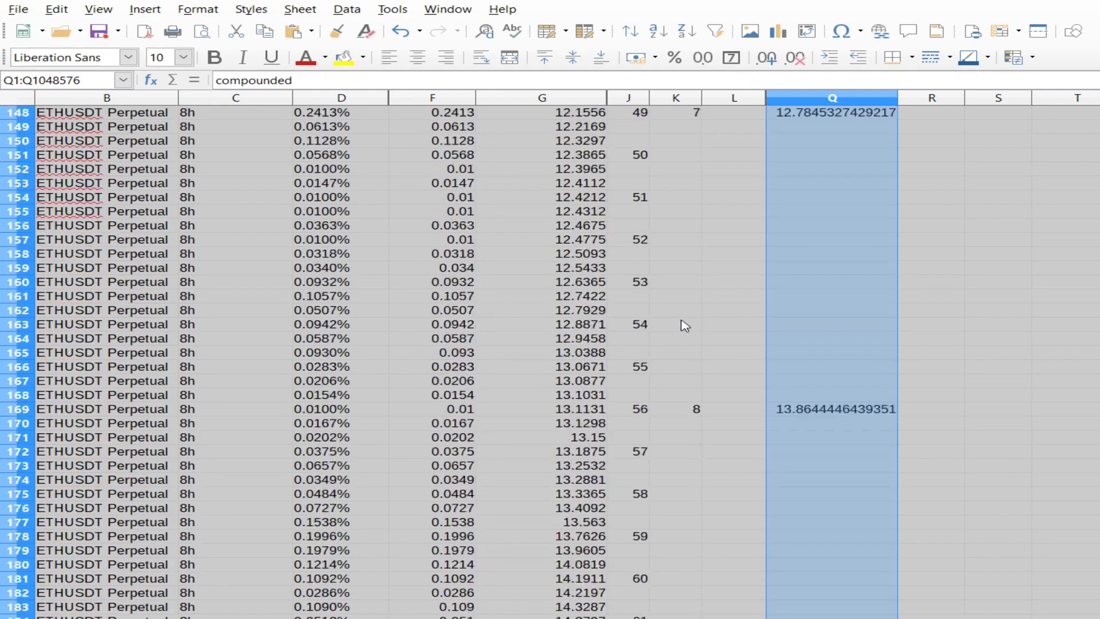
{"action": "scroll", "coordinate": [688, 335], "scroll_direction": "down", "scroll_amount": 6}
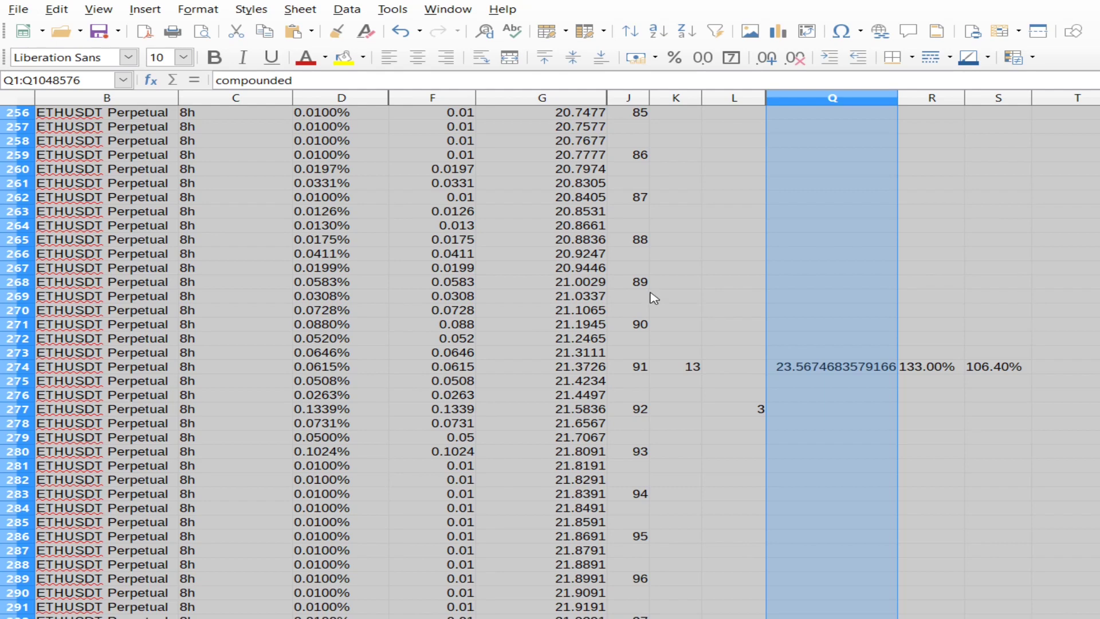
Step: Inspect the week 13 compounded figure in Q274 and the percentages beside it in R274 and S274
{"action": "key", "text": "ctrl+Down"}
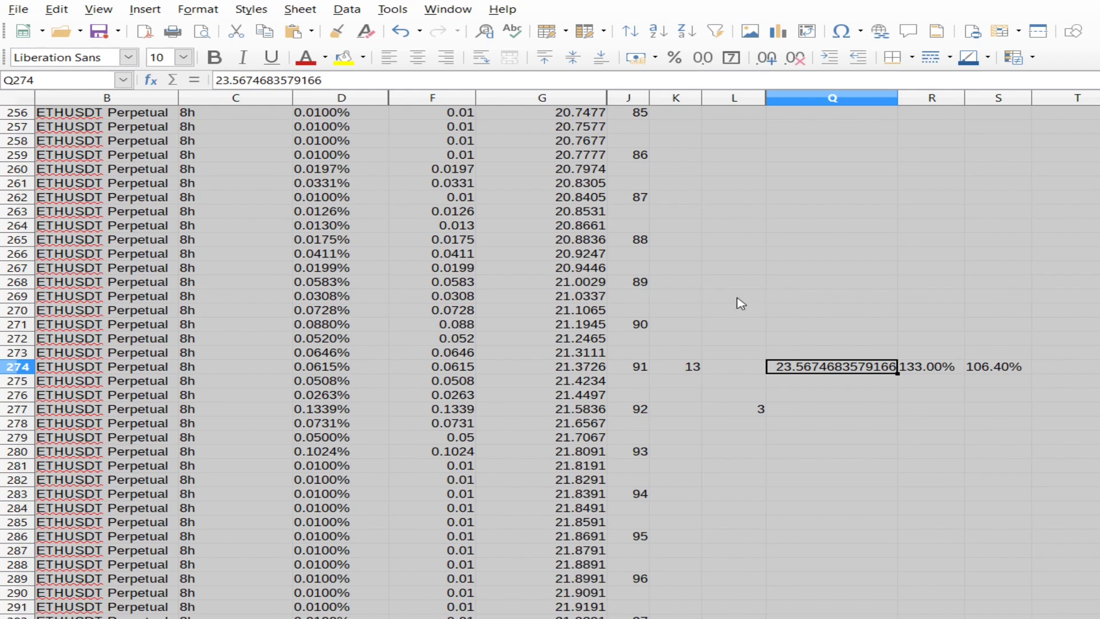
{"action": "key", "text": "Right"}
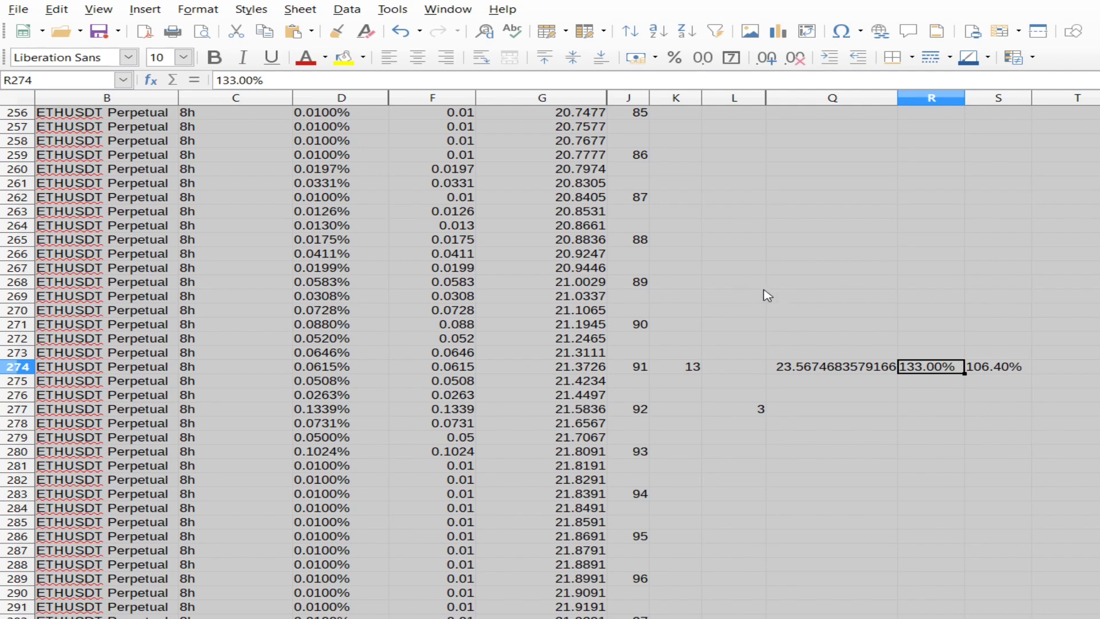
{"action": "key", "text": "Right"}
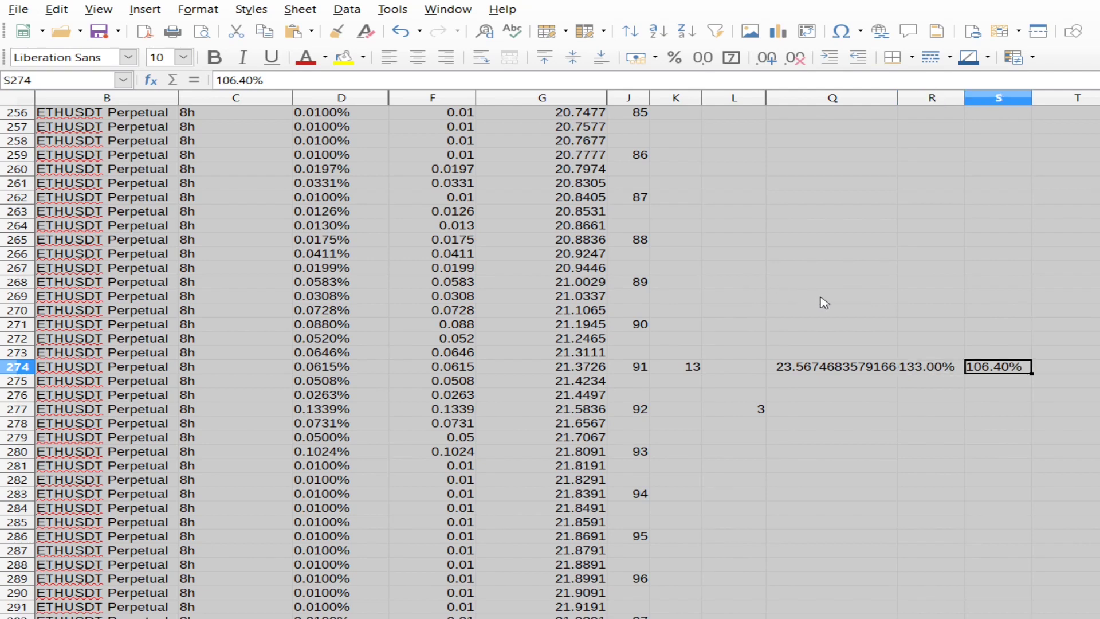